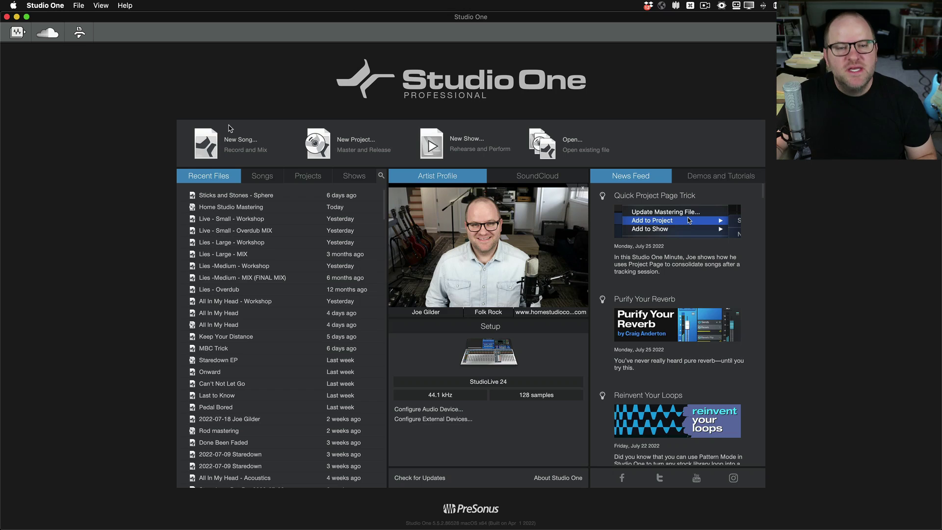
Create a new song from the 2022-07-09 Staredown user template
left_click(237, 142)
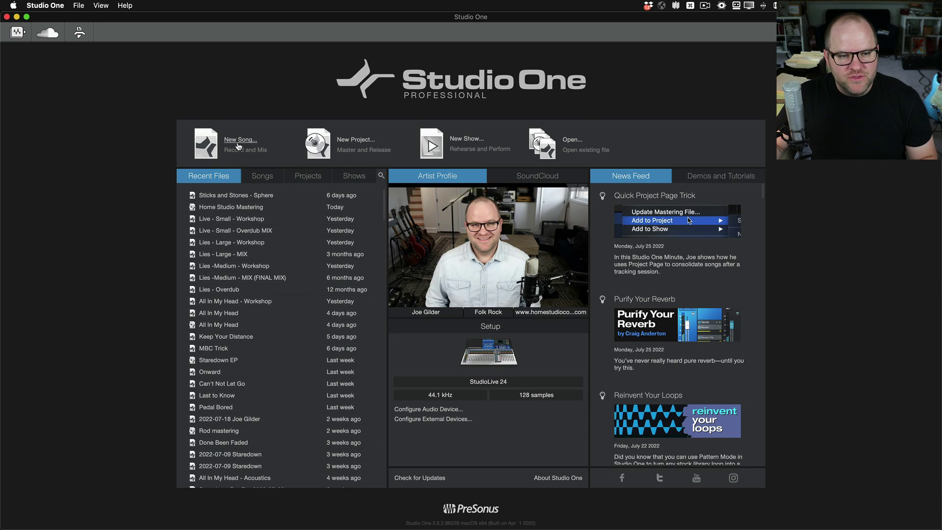
left_click(391, 147)
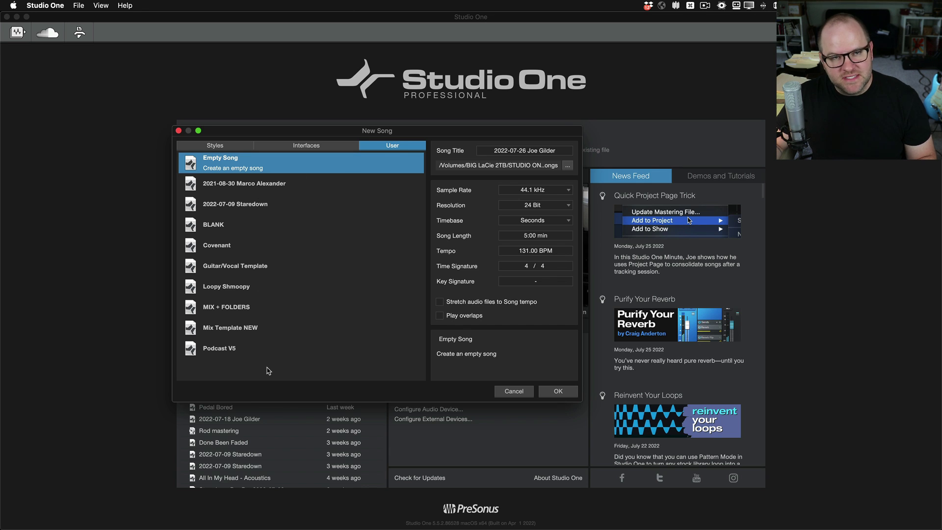
left_click(259, 211)
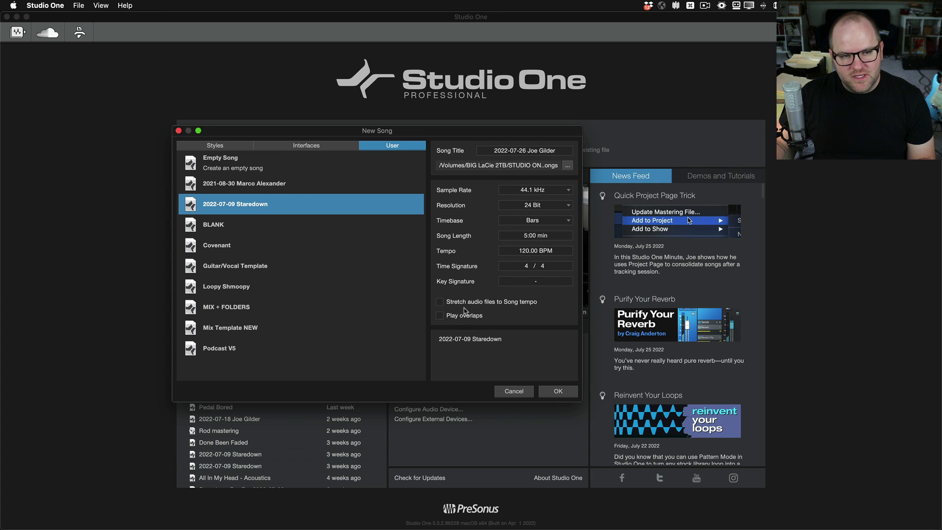
left_click(544, 392)
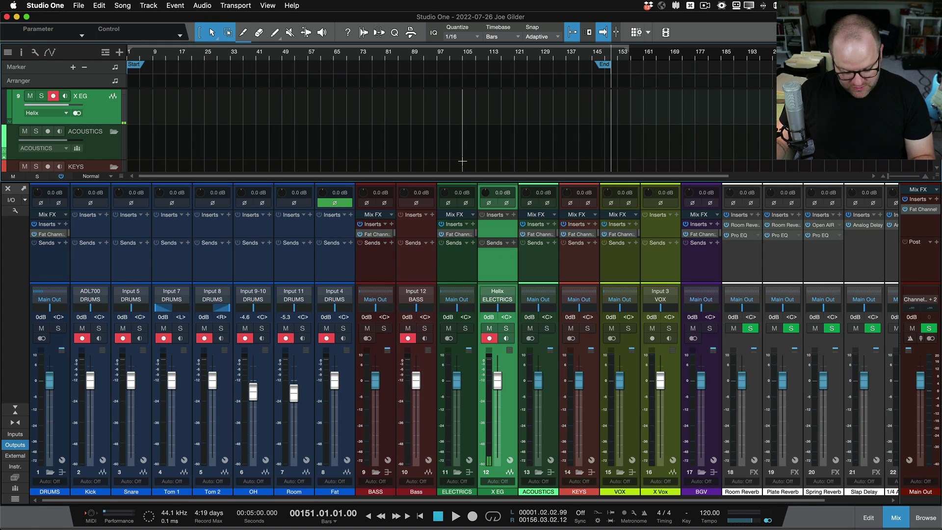
Inspect the drum, Bass and X EG mixer channels, then hide the mixer and rewind to the start
key("F3")
key("F3")
key("F3")
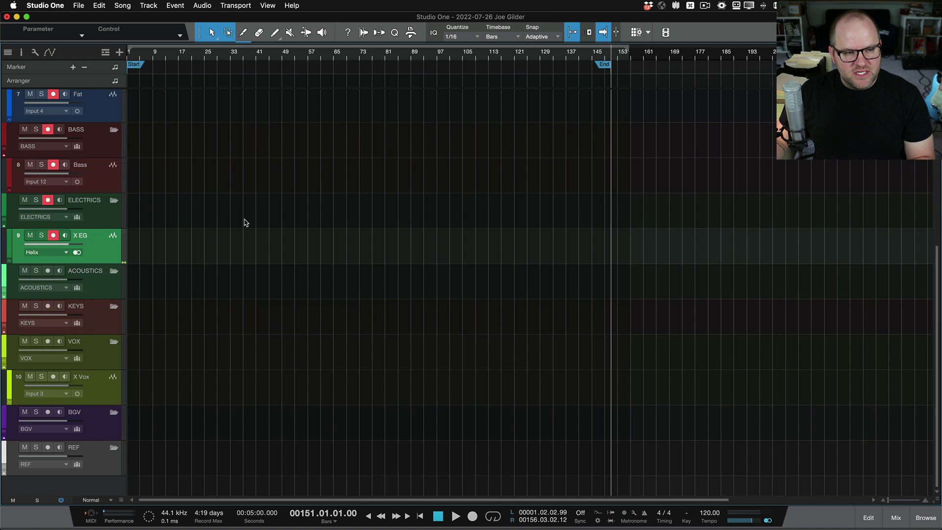
key("F3")
left_click(98, 273)
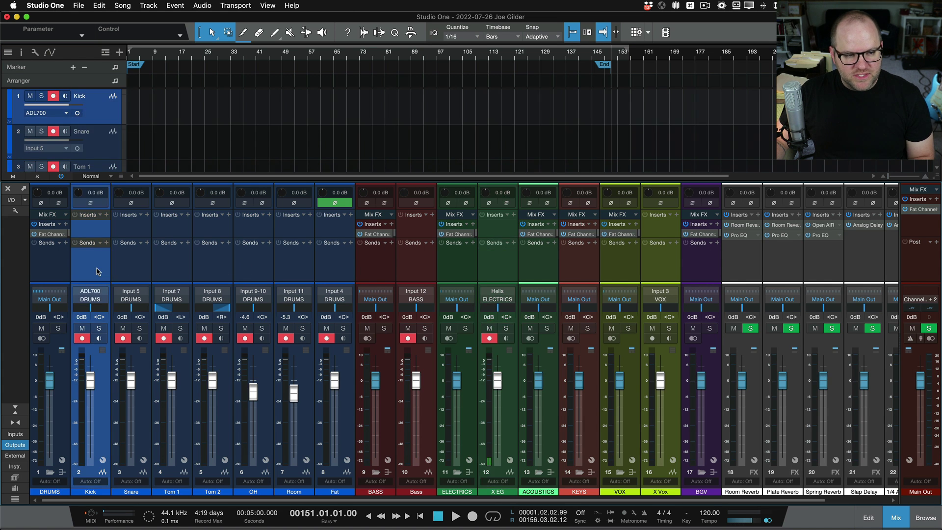
left_click(343, 282, "shift")
left_click(416, 276, "super")
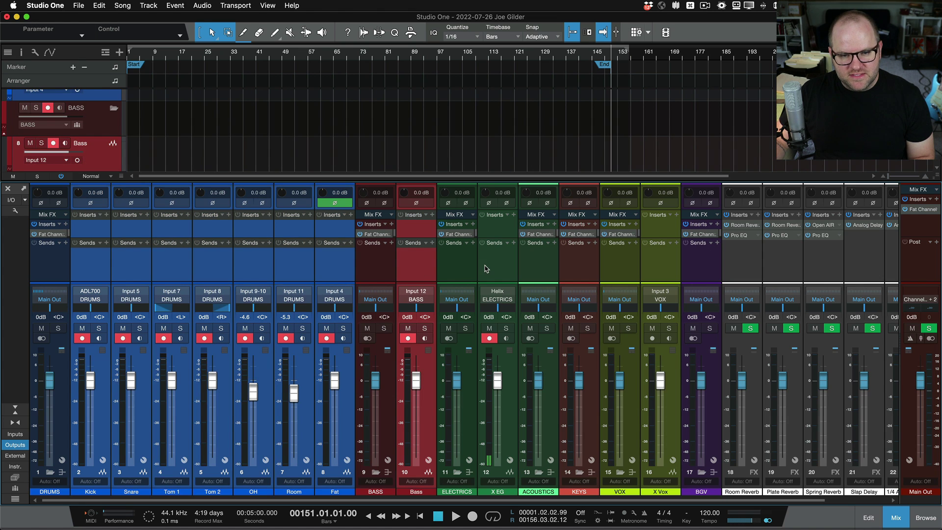
left_click(486, 268, "super")
left_click(104, 257)
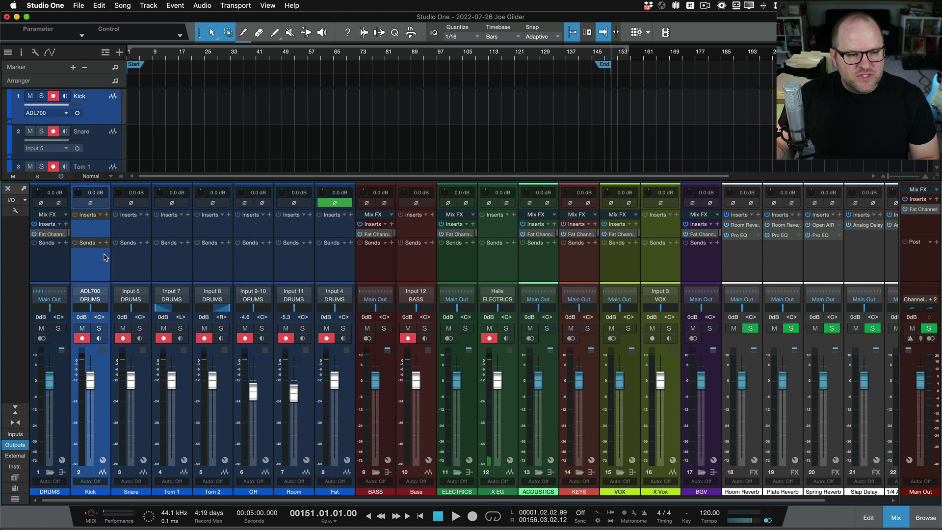
key("F3")
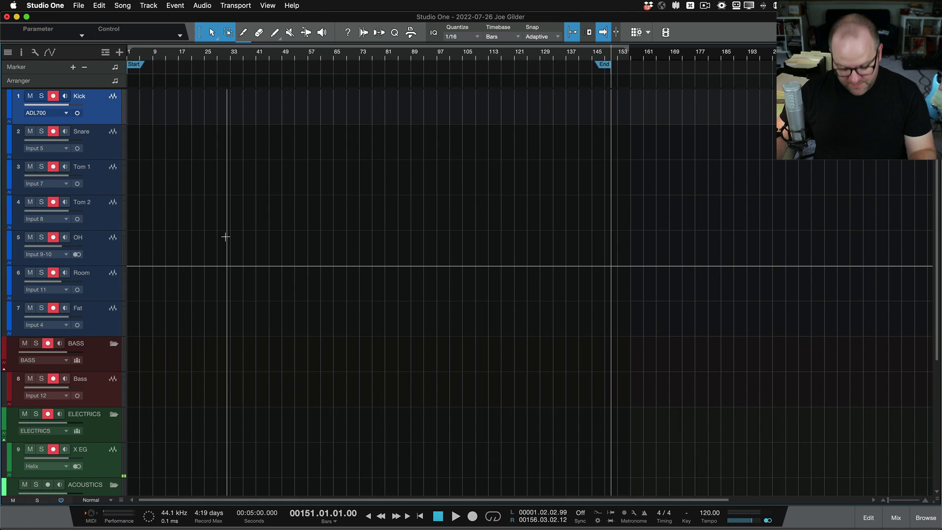
key("comma")
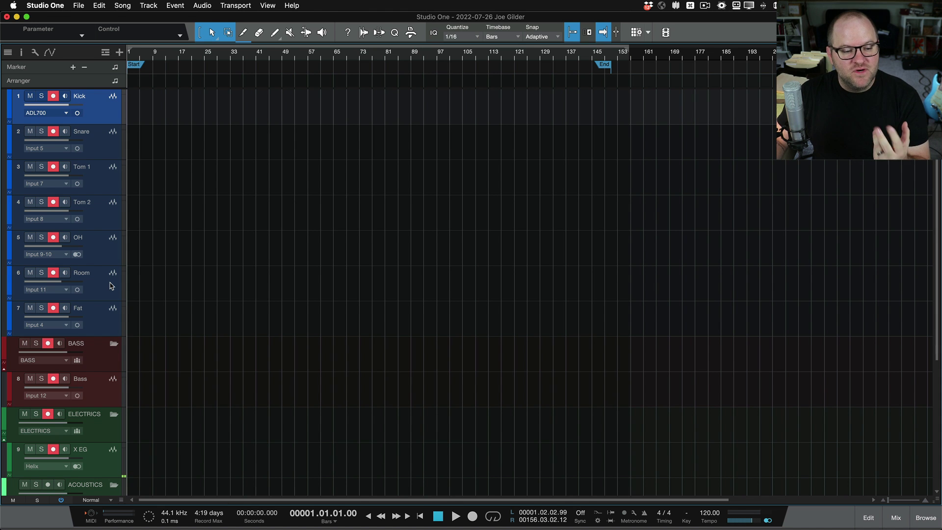
Delete the old X Vox track
scroll(153, 288, "down", 5)
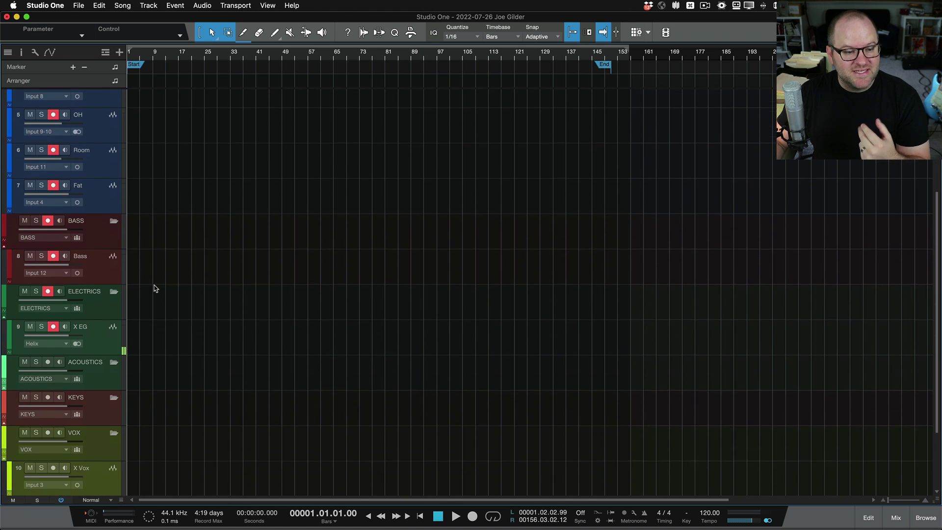
scroll(174, 339, "down", 2)
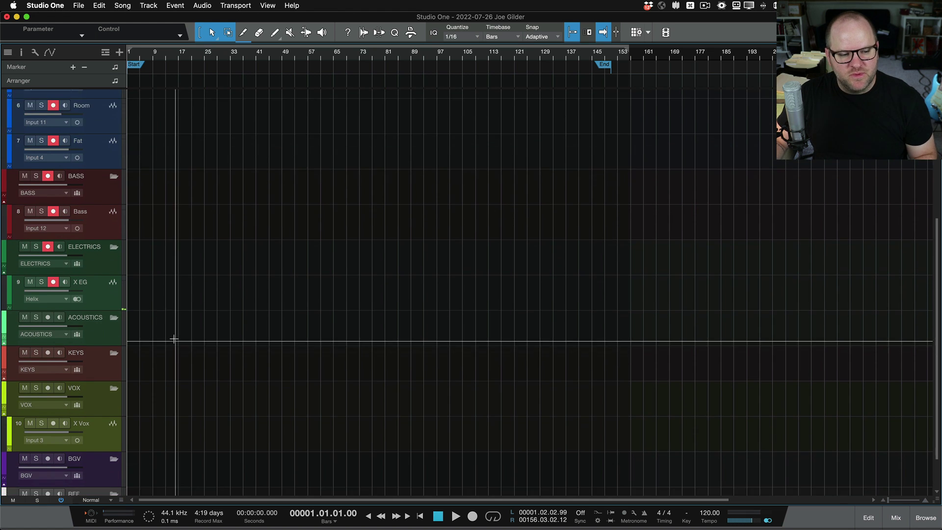
scroll(174, 339, "down", 2)
left_click(103, 383)
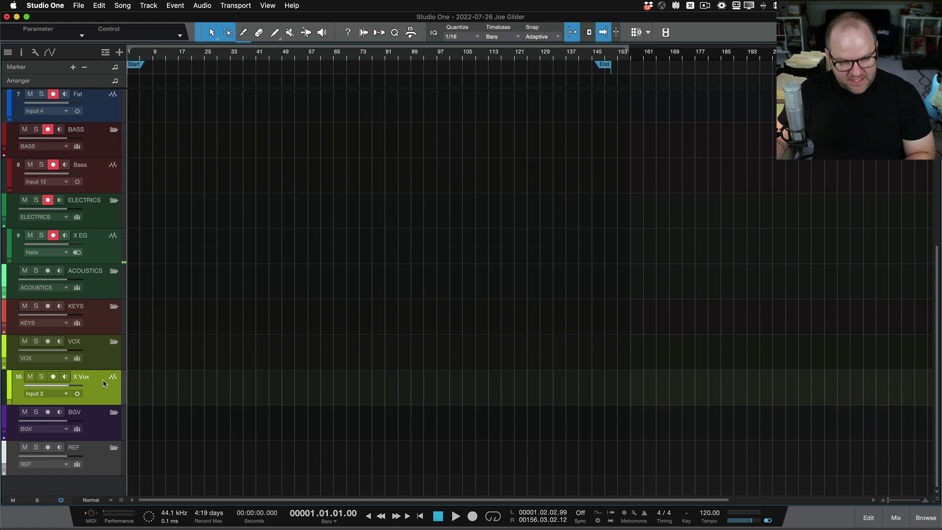
key("Delete")
Add a record-armed X Vox audio track on Input 3 under the VOX folder
left_click(103, 382)
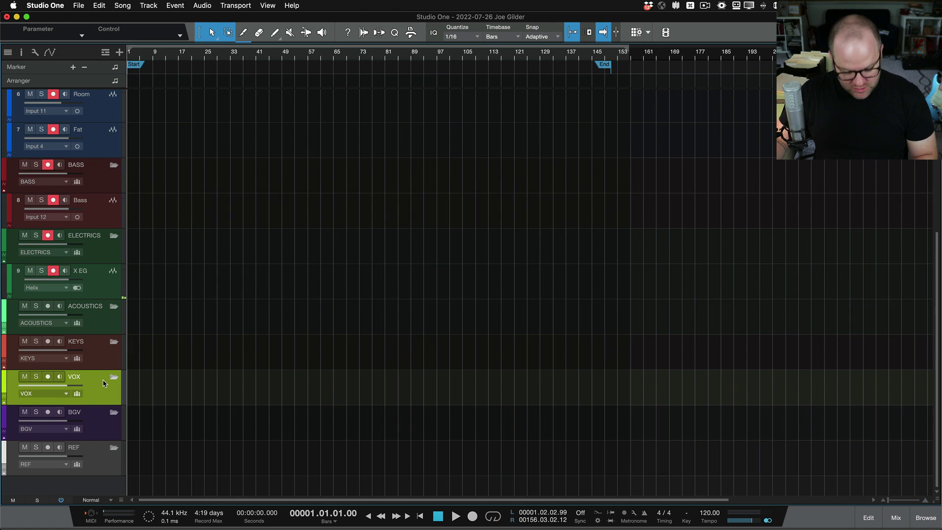
key("t")
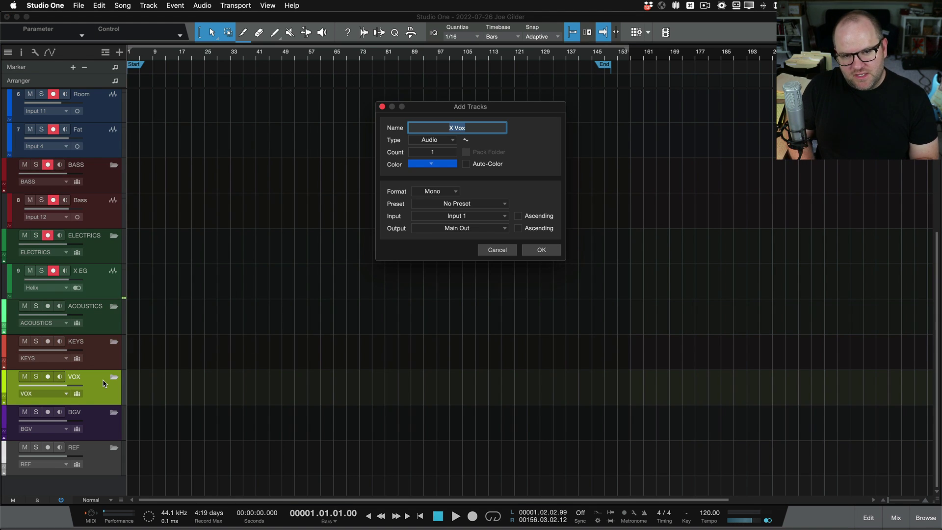
left_click(470, 216)
left_click(466, 249)
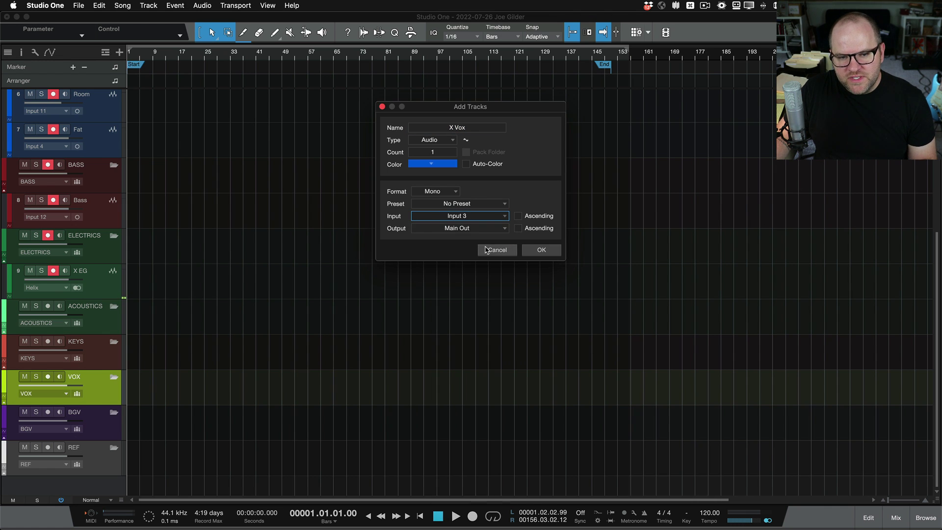
left_click(541, 251)
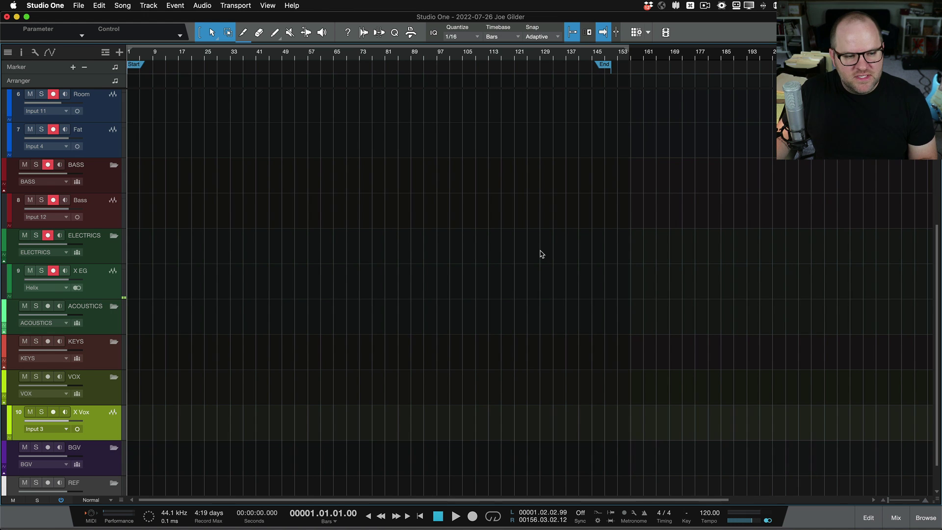
left_click(53, 412)
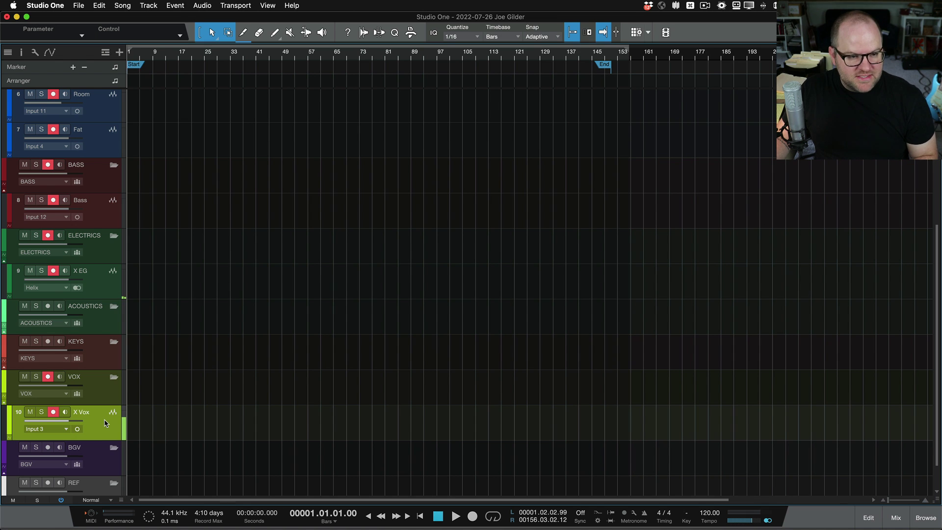
Duplicate X EG into the ACOUSTICS folder and disarm the original X EG track
left_click_drag(93, 296, 104, 261)
key("shift+d")
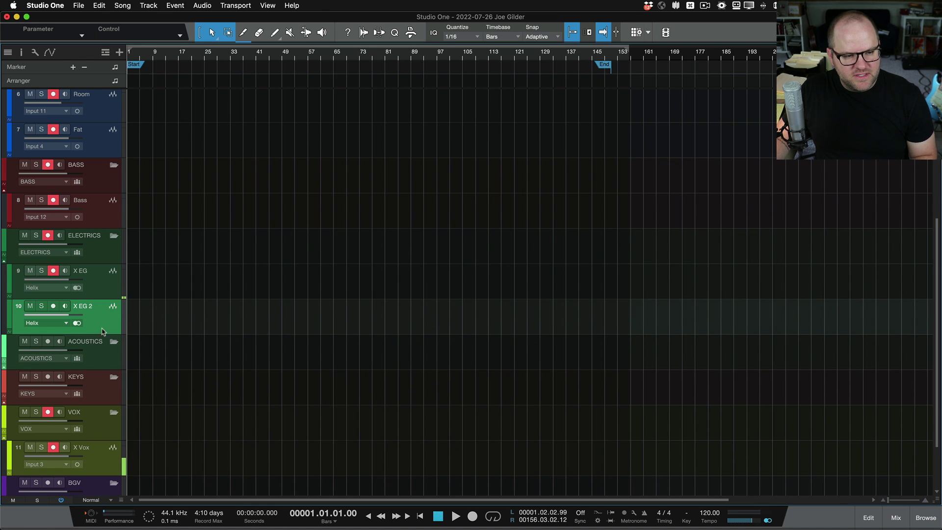
left_click_drag(103, 331, 100, 376)
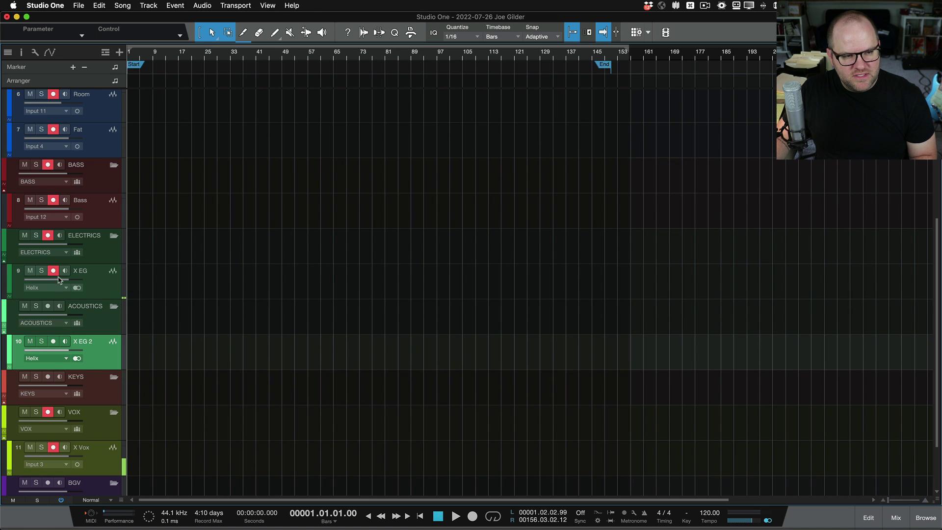
left_click(54, 271)
Rename the duplicate to AG, record-arm it, and save the song
double_click(77, 342)
type("AG")
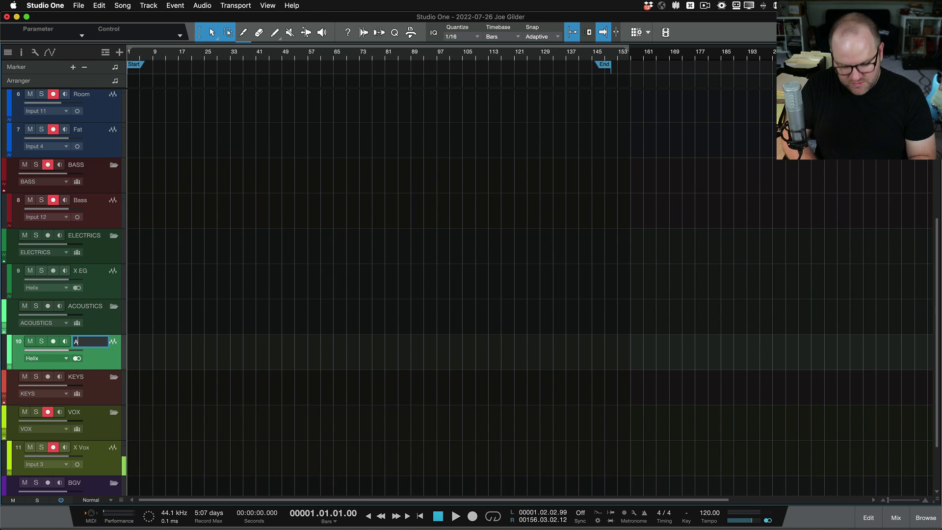
key("Return")
left_click(54, 341)
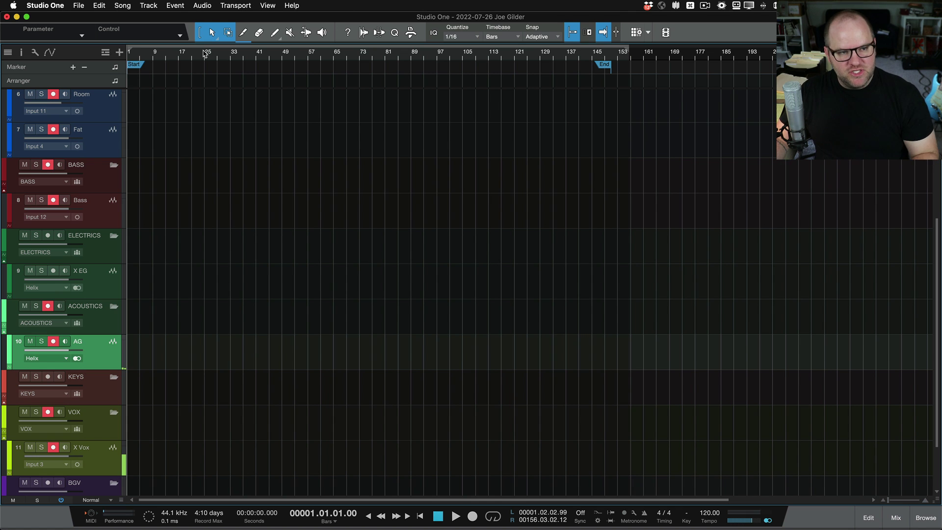
key("super+s")
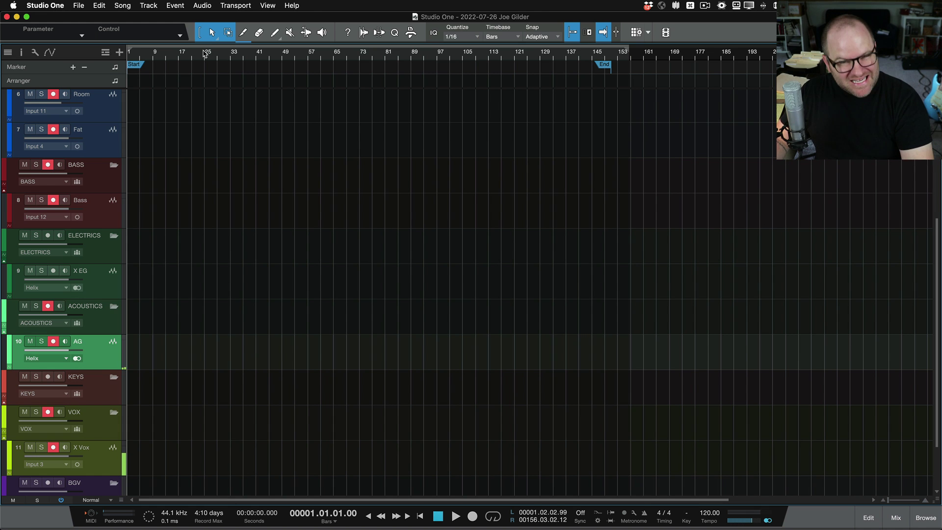
Open the Save As Template dialog from the File menu
left_click(78, 4)
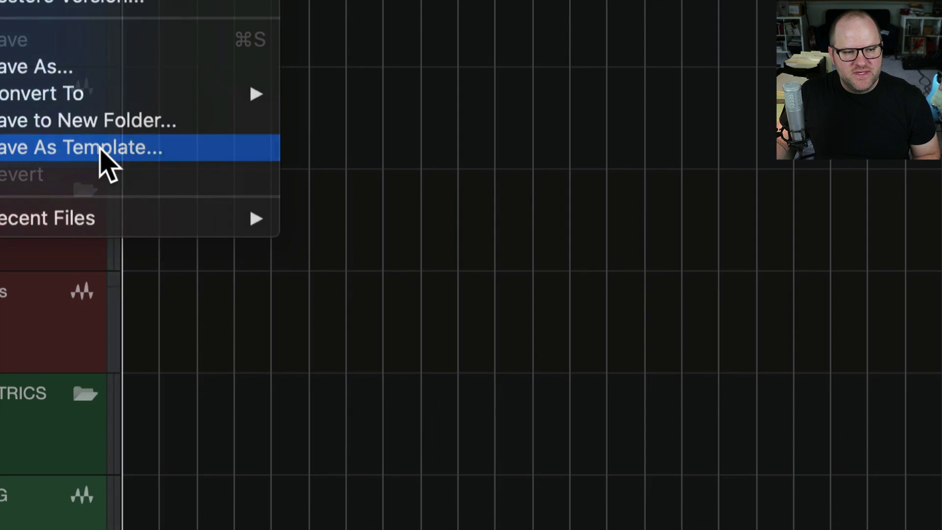
left_click(100, 153)
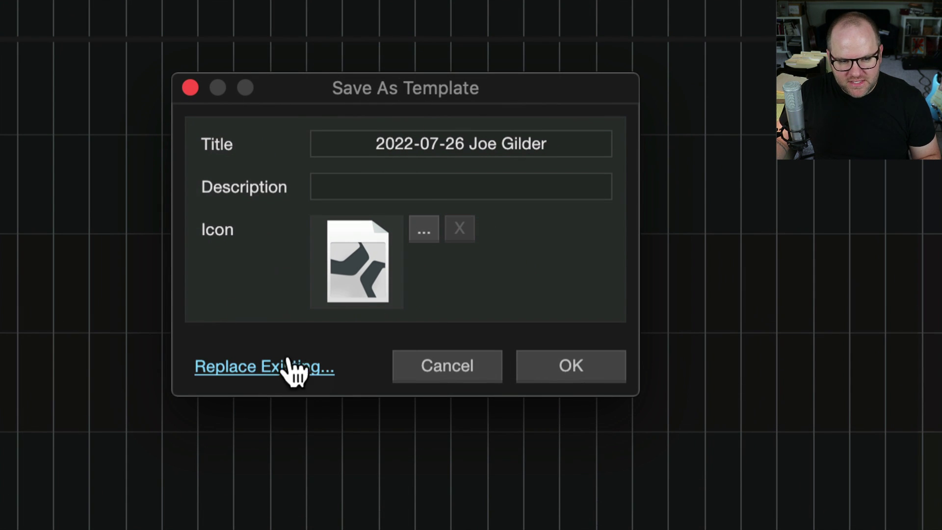
left_click(245, 375)
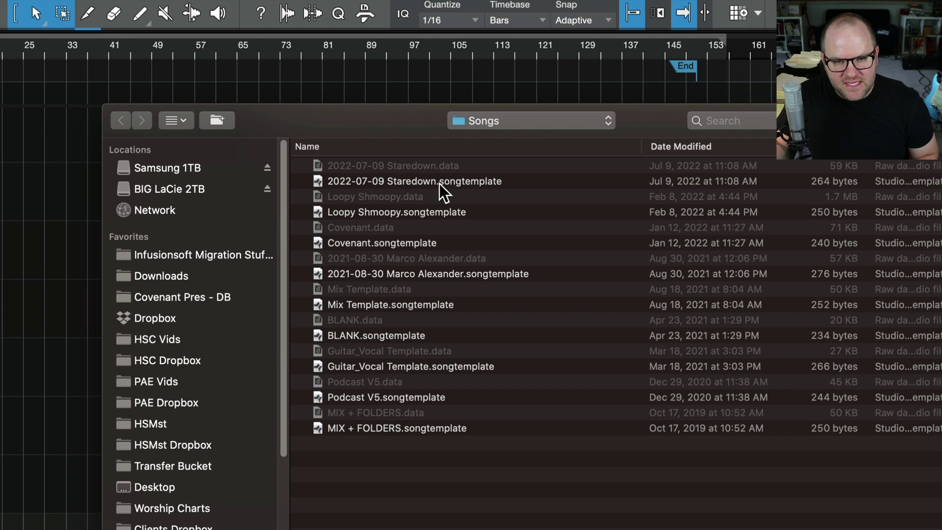
left_click(502, 123)
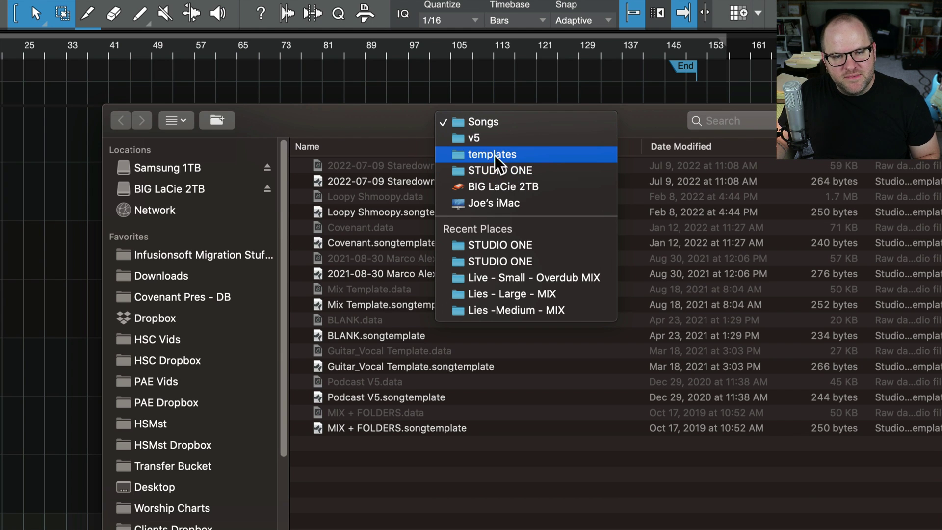
left_click(367, 129)
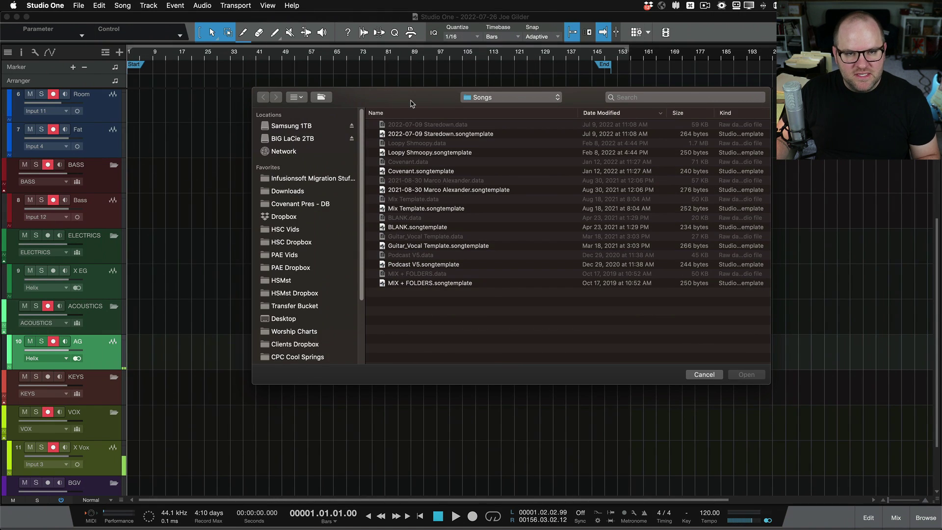
Cancel the template save, check the user data location in Preferences, then close them
key("Escape")
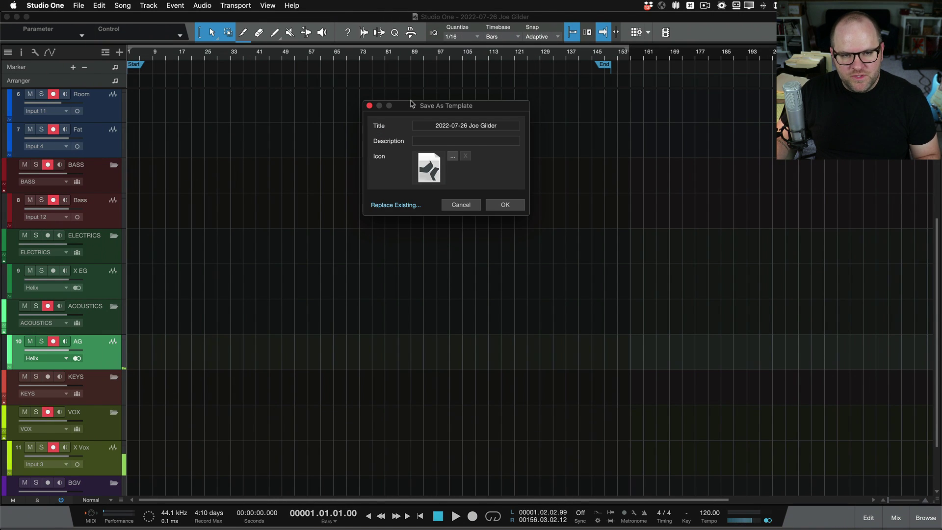
key("Escape")
key("super+comma")
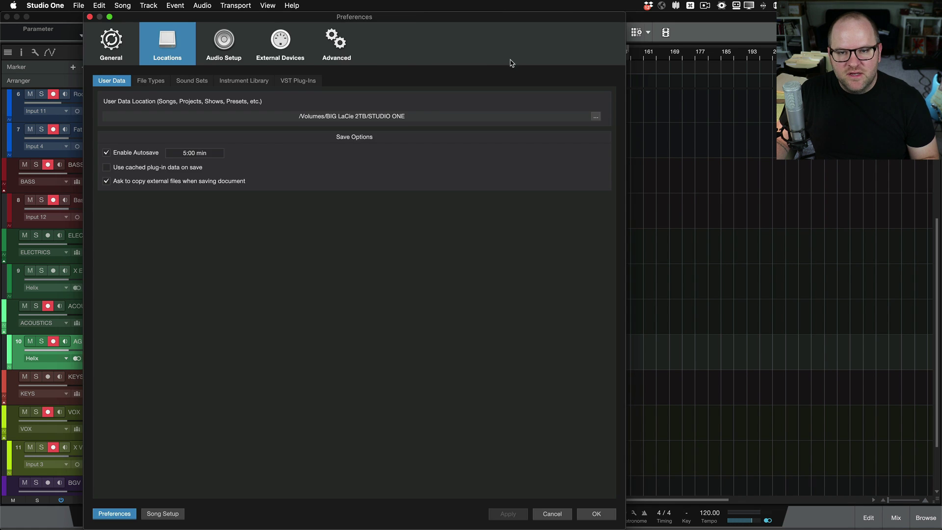
key("Escape")
Start Save As Template and choose 2022-07-09 Staredown.songtemplate as the template to replace
left_click(79, 5)
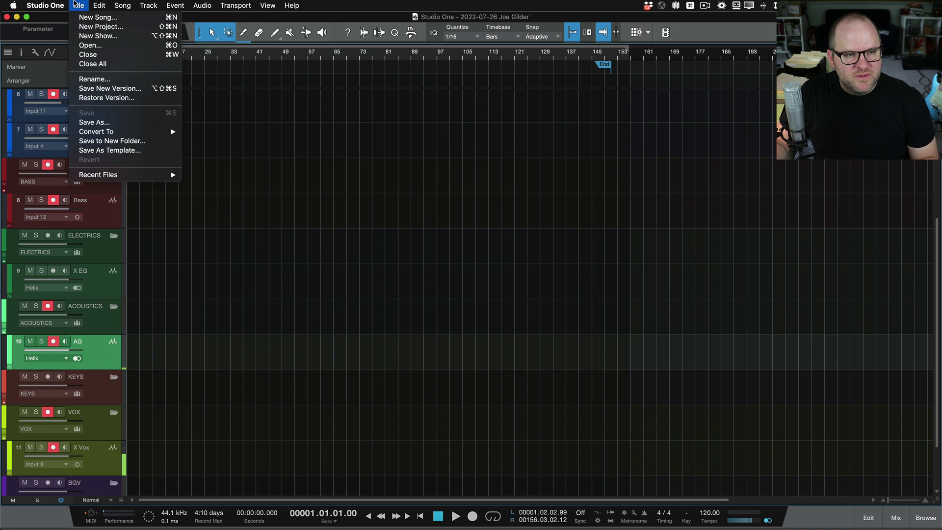
left_click(128, 151)
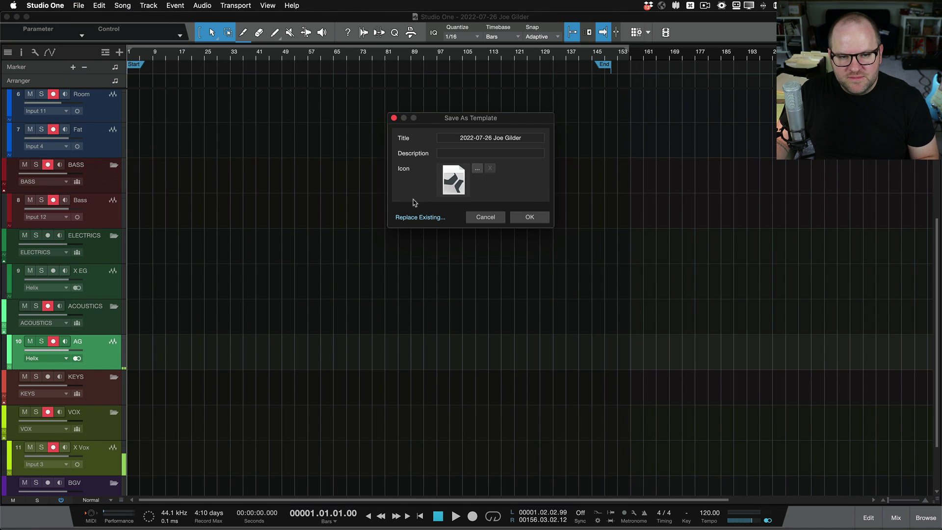
left_click(416, 220)
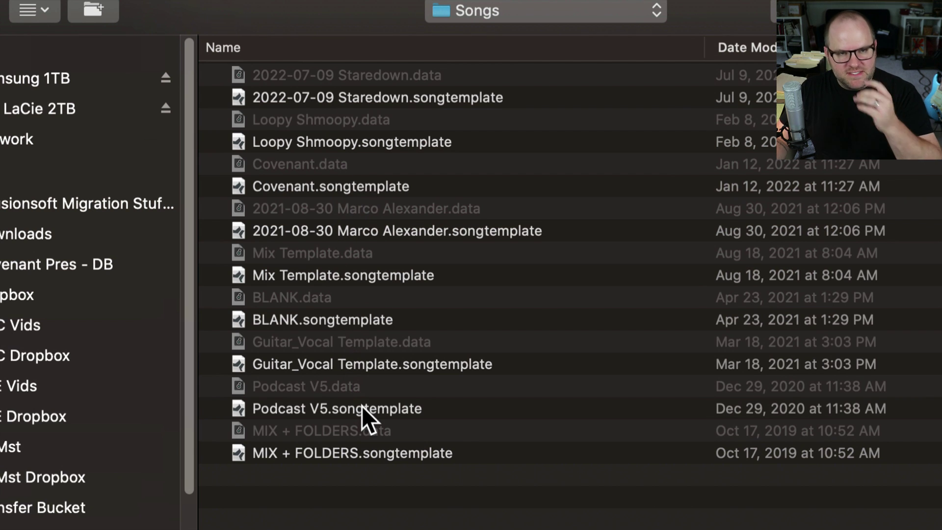
left_click(296, 98)
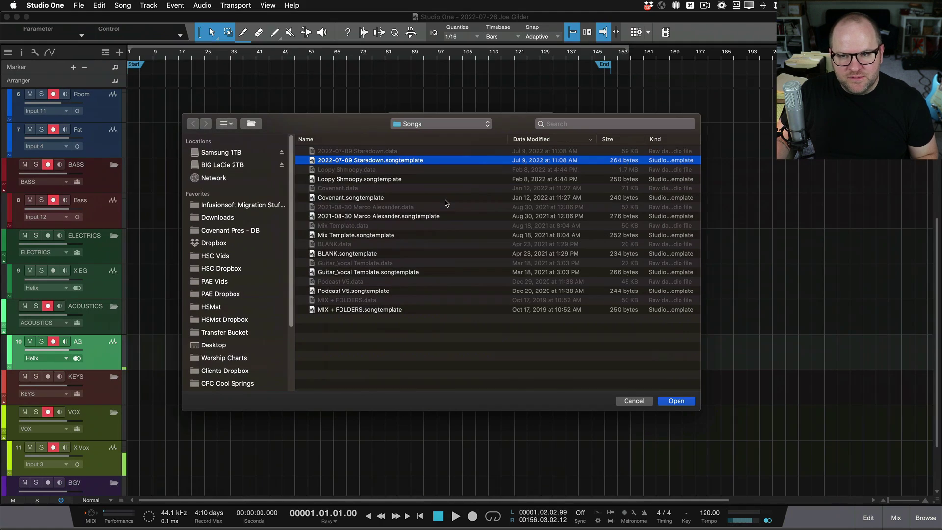
Confirm the title 2022-07-09 Staredown and overwrite the existing template
left_click(680, 404)
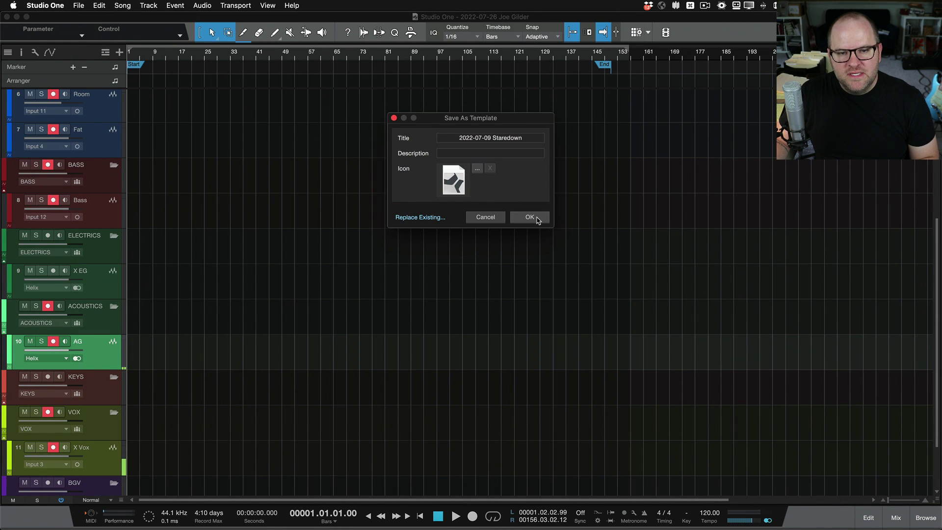
left_click(500, 139)
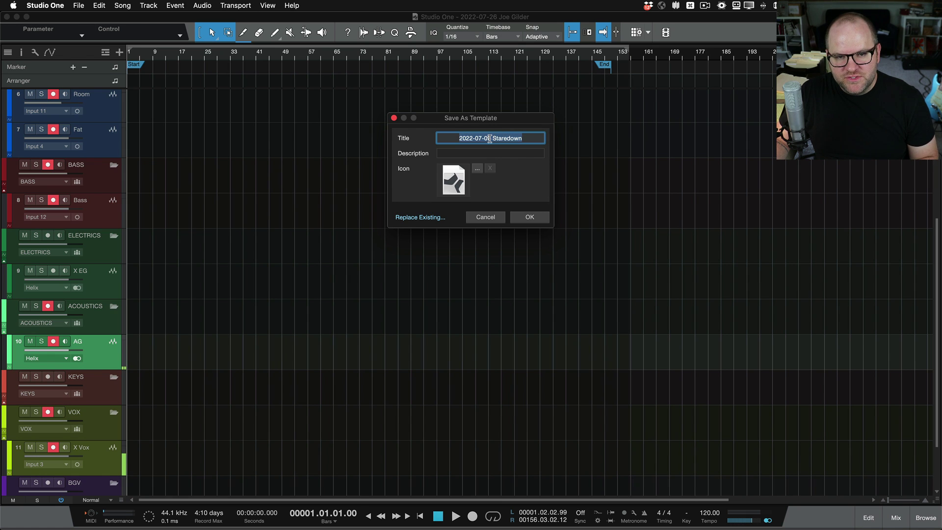
left_click(489, 138)
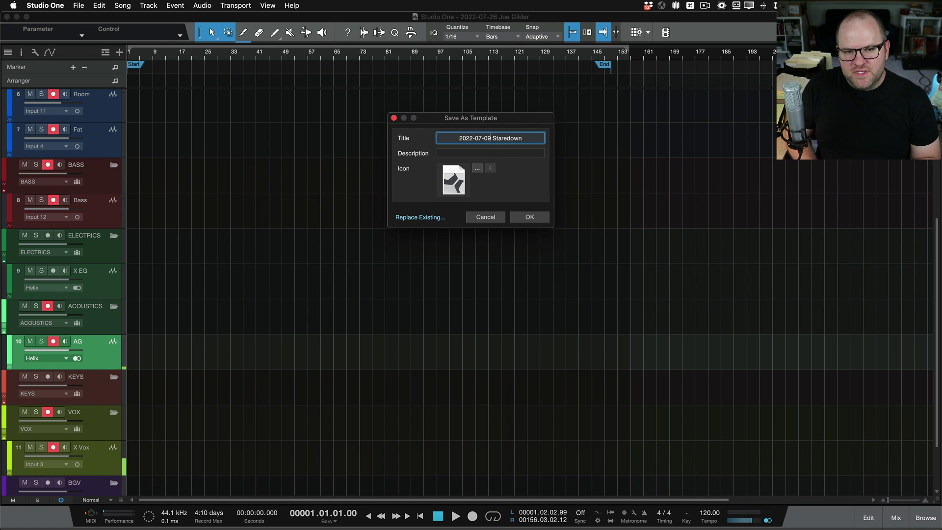
key("End")
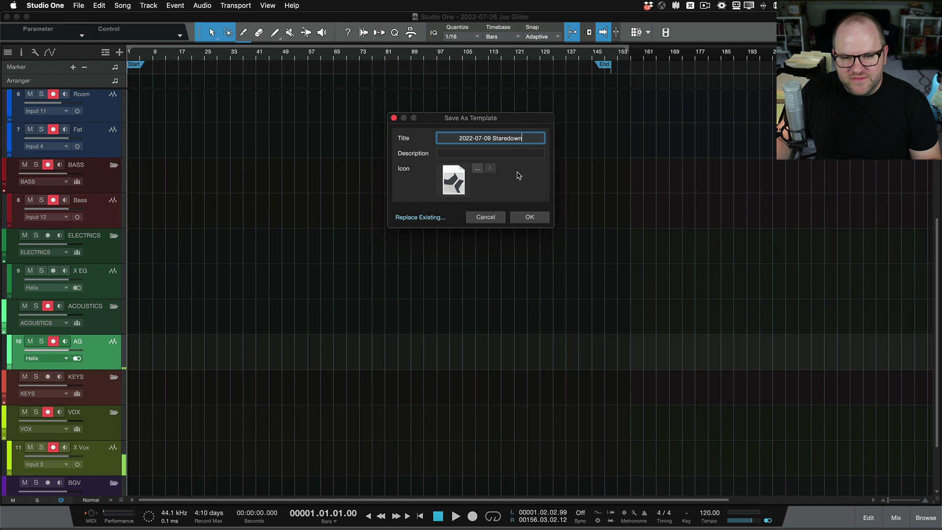
left_click(524, 217)
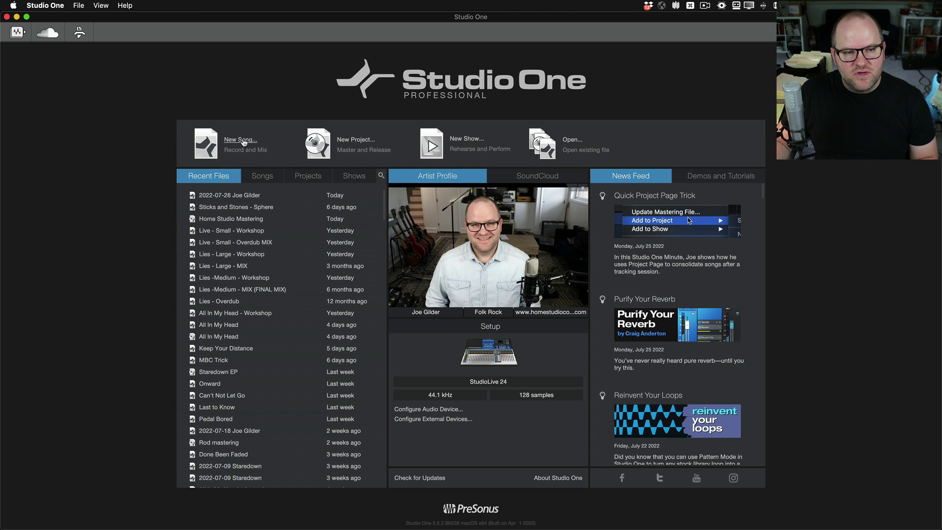
Create a new song from the updated 2022-07-09 Staredown template
left_click(240, 140)
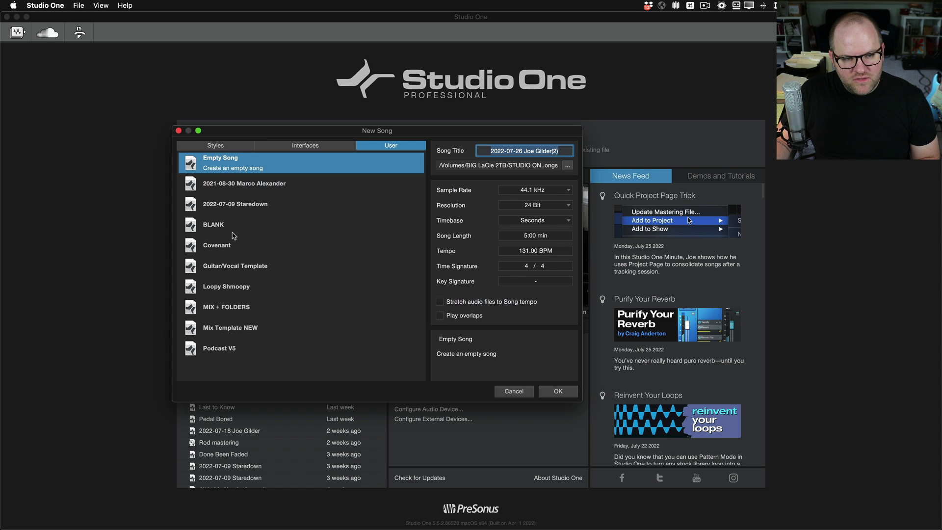
left_click(227, 208)
left_click(549, 393)
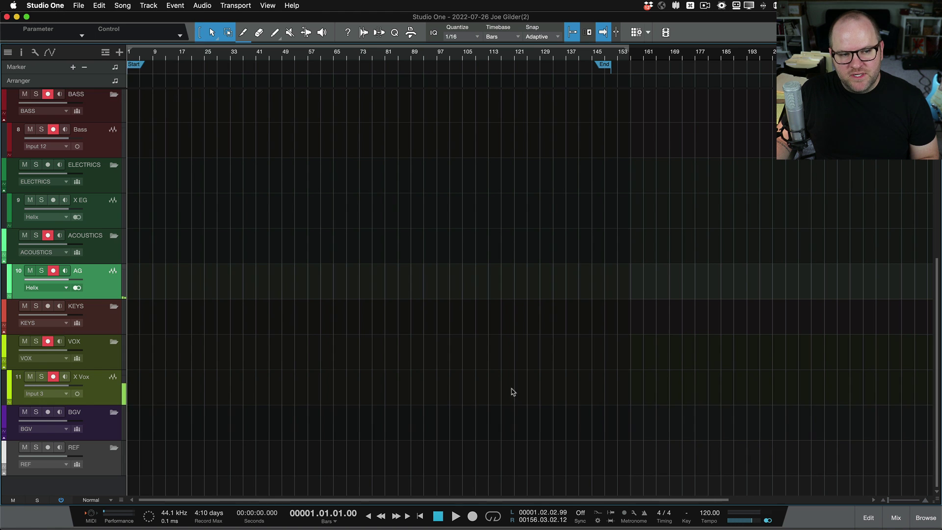
Look over the X Vox and other tracks, then switch to Finder
left_click(108, 385)
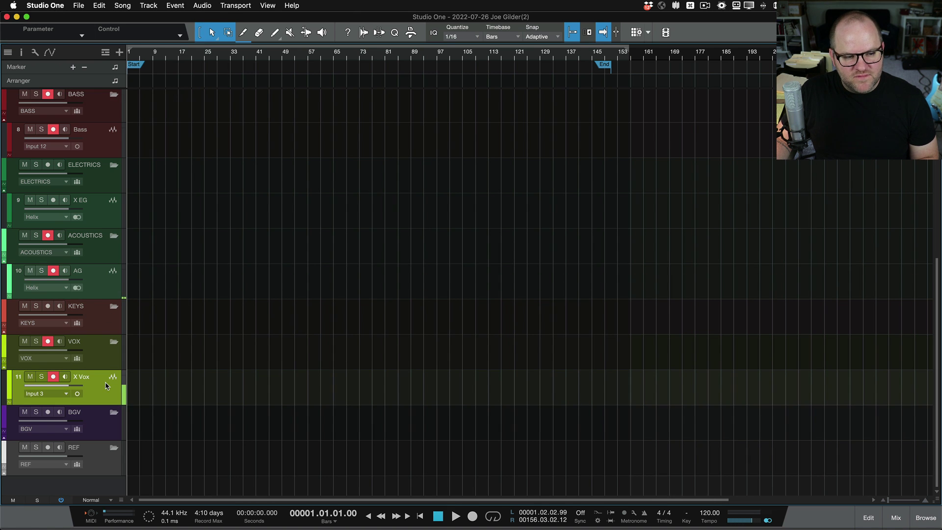
scroll(223, 378, "up", 2)
scroll(223, 378, "up", 5)
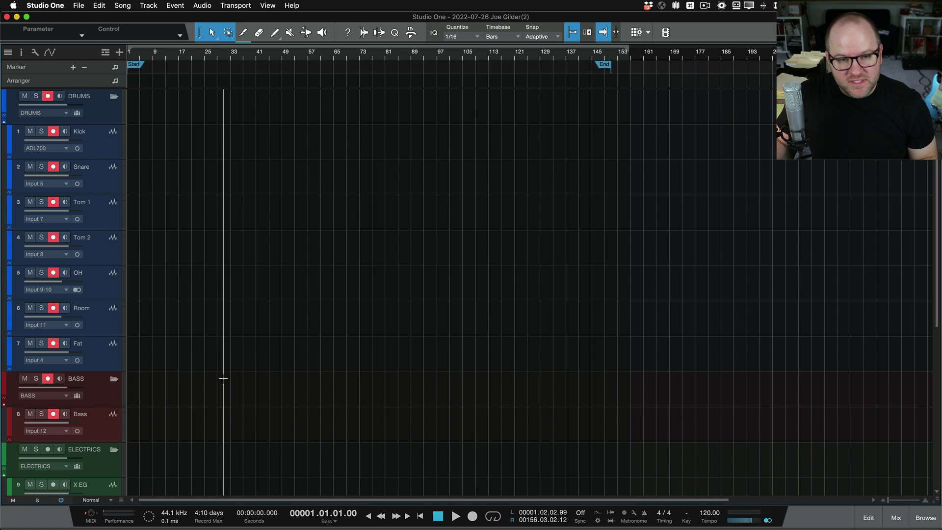
key("super+Tab")
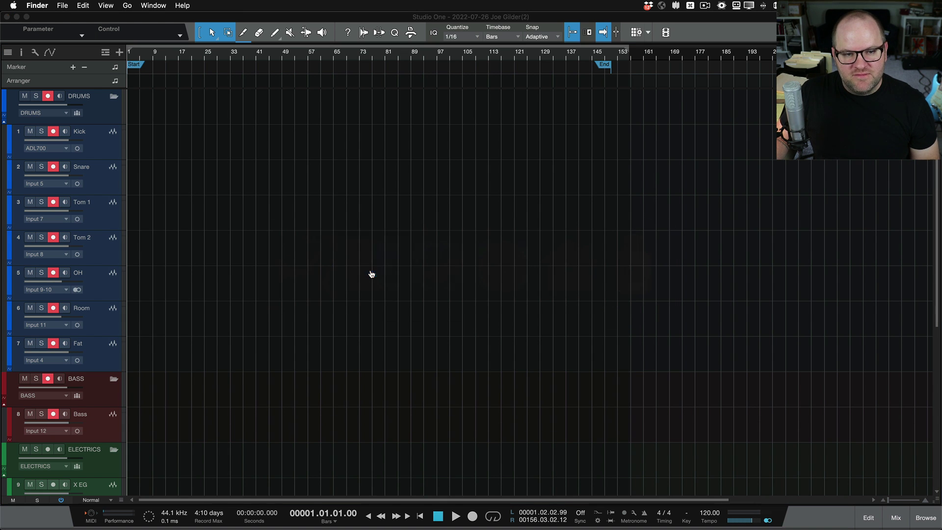
Bring up the Finder templates window and widen it and its Name column
left_click(150, 71)
left_click(56, 4)
left_click(57, 5)
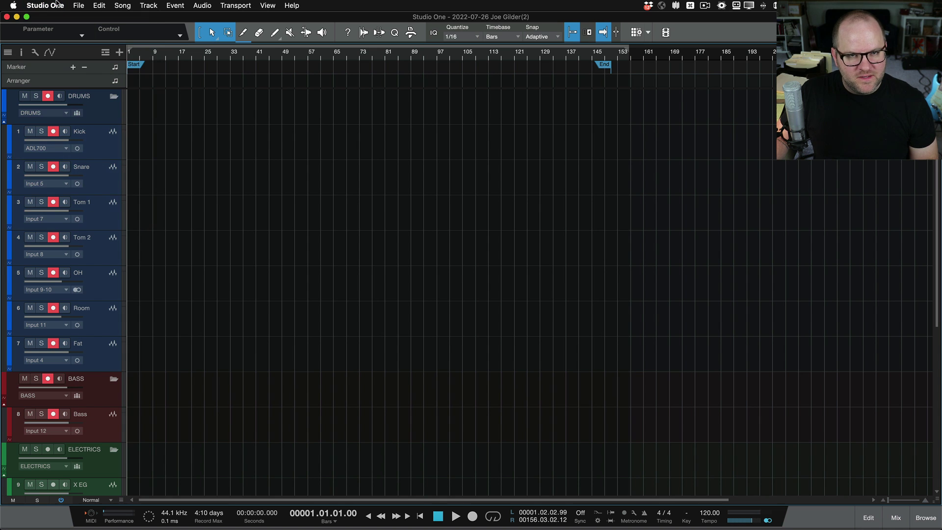
key("super+Tab")
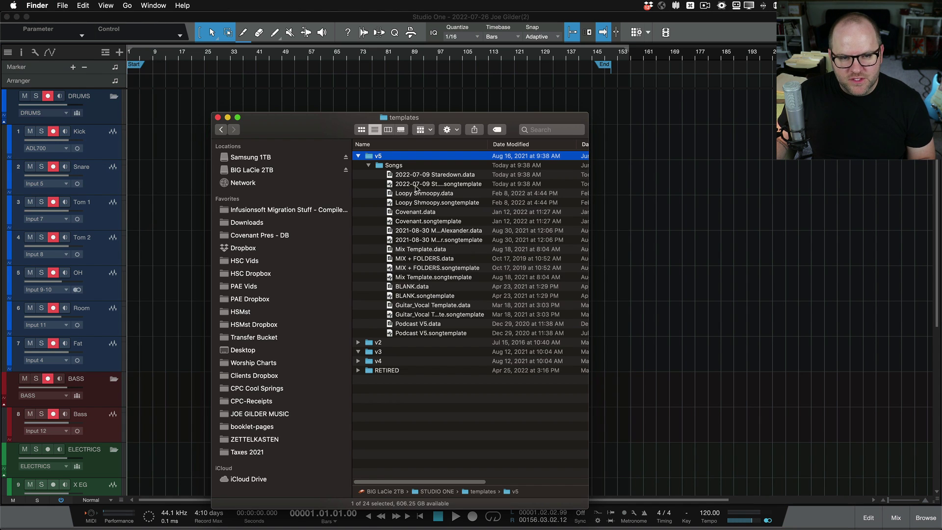
left_click(420, 185)
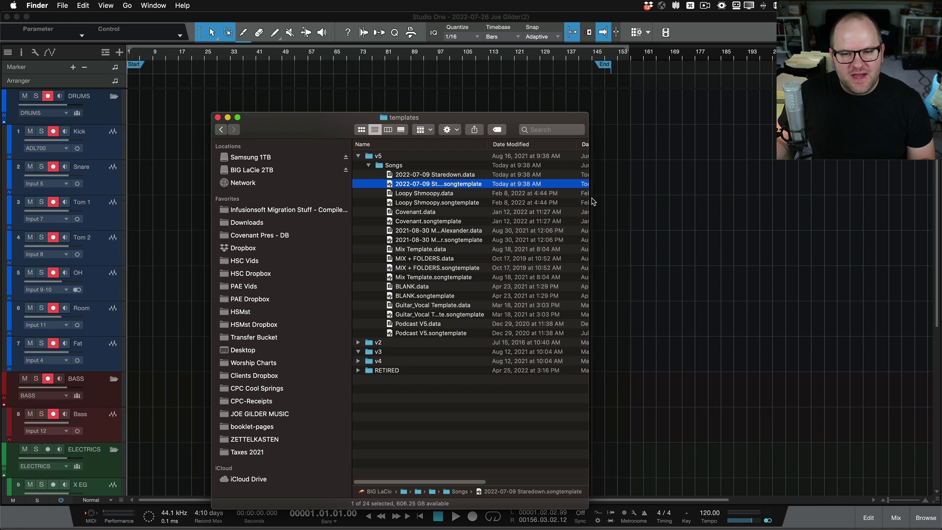
left_click_drag(589, 201, 696, 196)
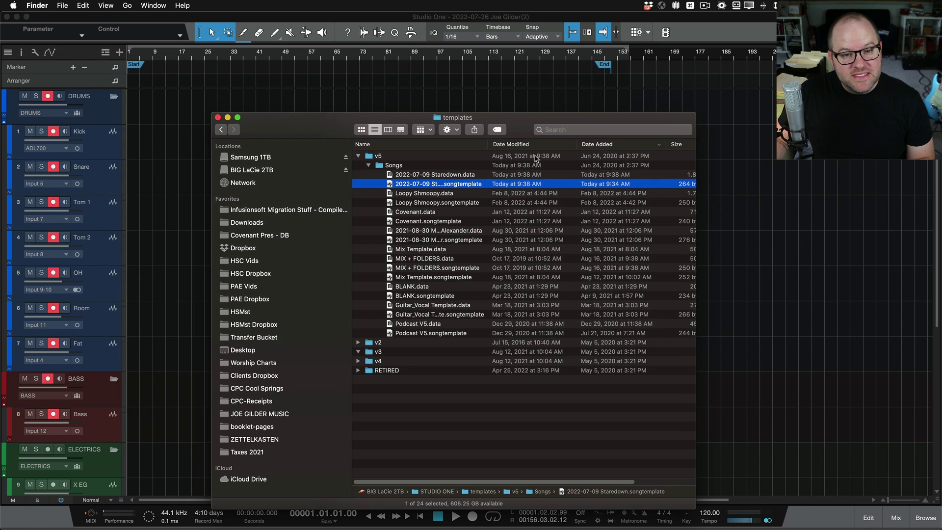
left_click_drag(488, 146, 571, 146)
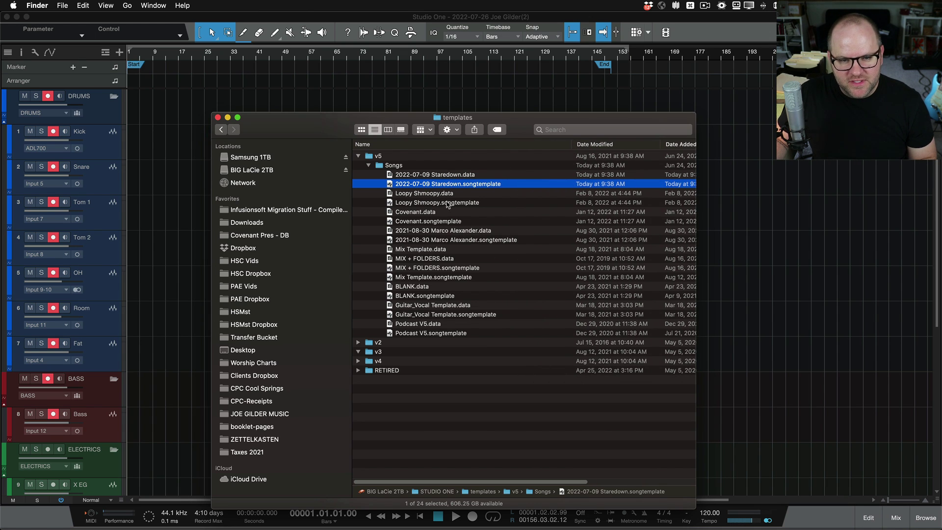
Move the eight old template files into RETIRED and return to Studio One
left_click(427, 175)
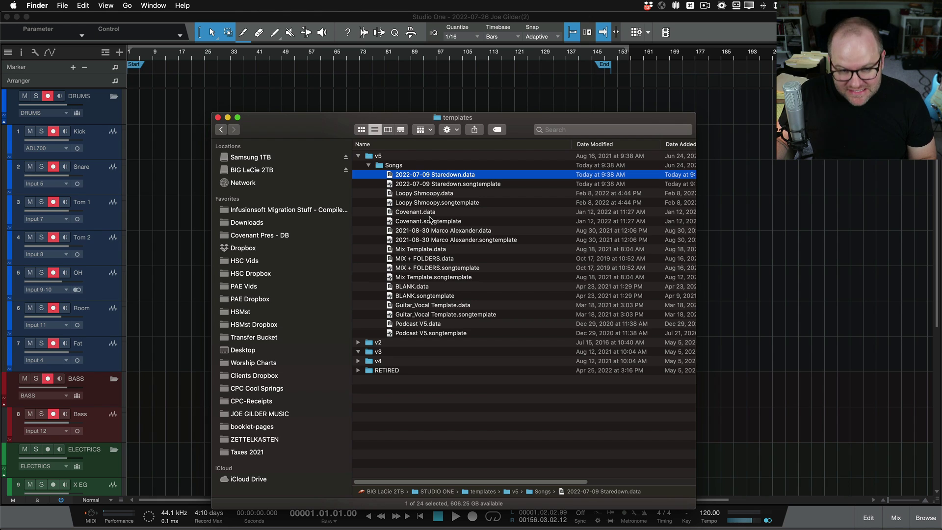
left_click(440, 242, "shift")
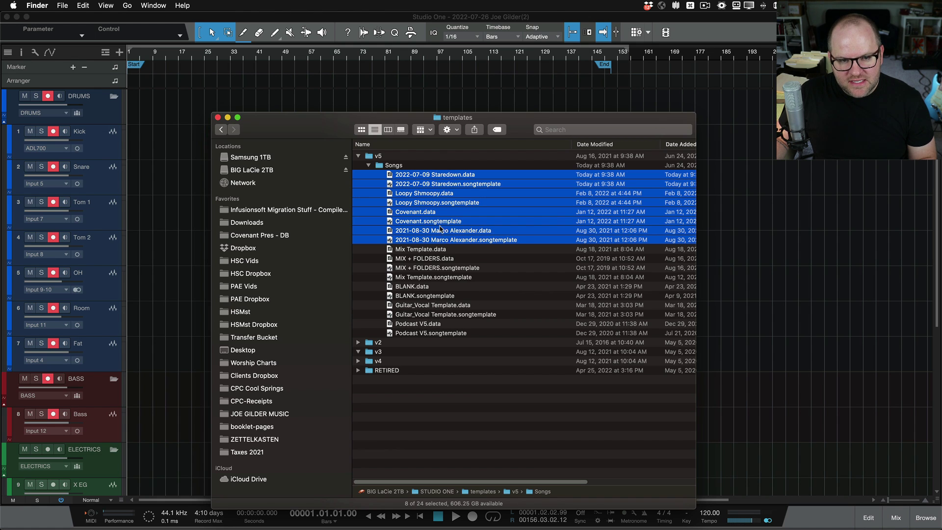
left_click_drag(450, 192, 385, 372)
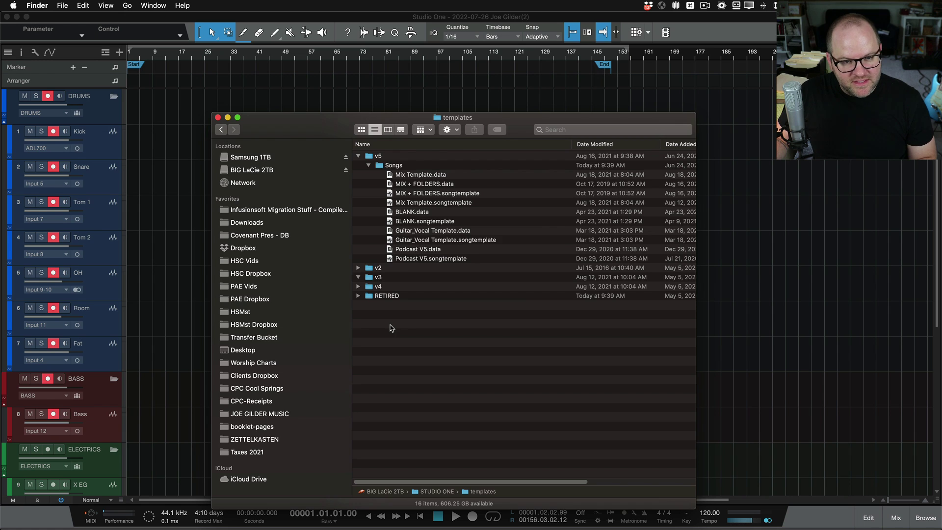
key("super+Tab")
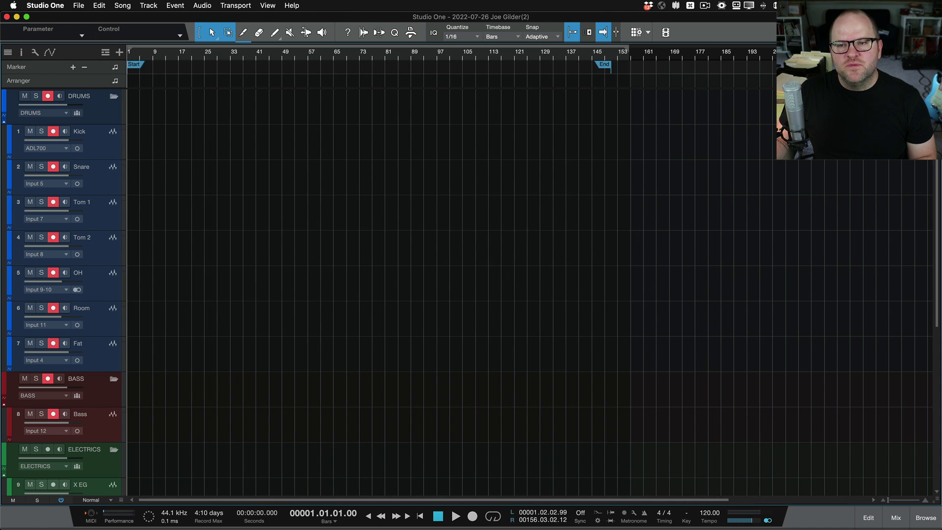
Close the test song and bring up the New Song template list from the Start page
key("super+w")
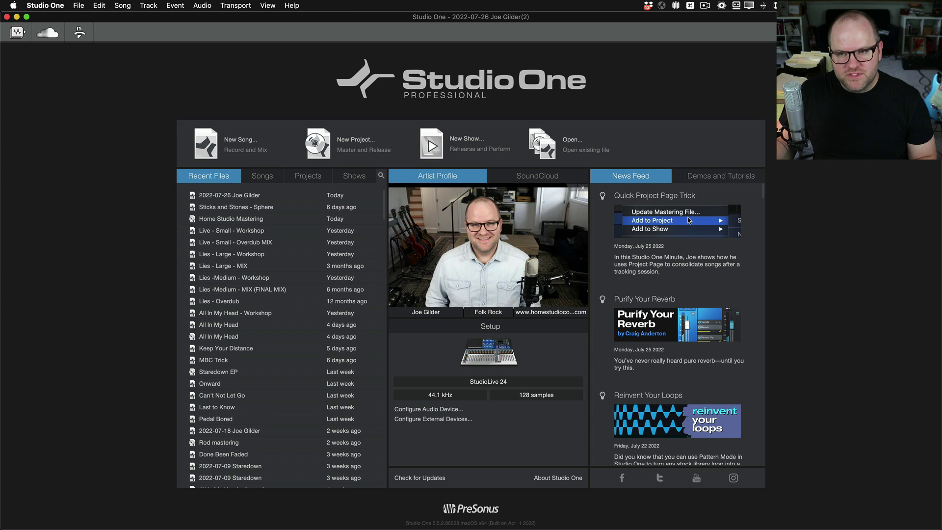
left_click(243, 140)
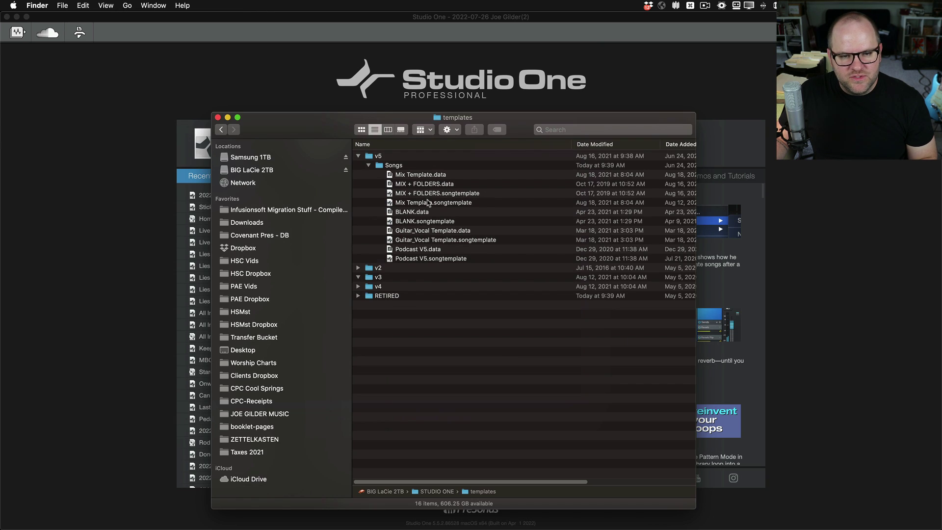
Check that the RETIRED folder now holds the old song templates
double_click(393, 296)
scroll(413, 339, "down", 5)
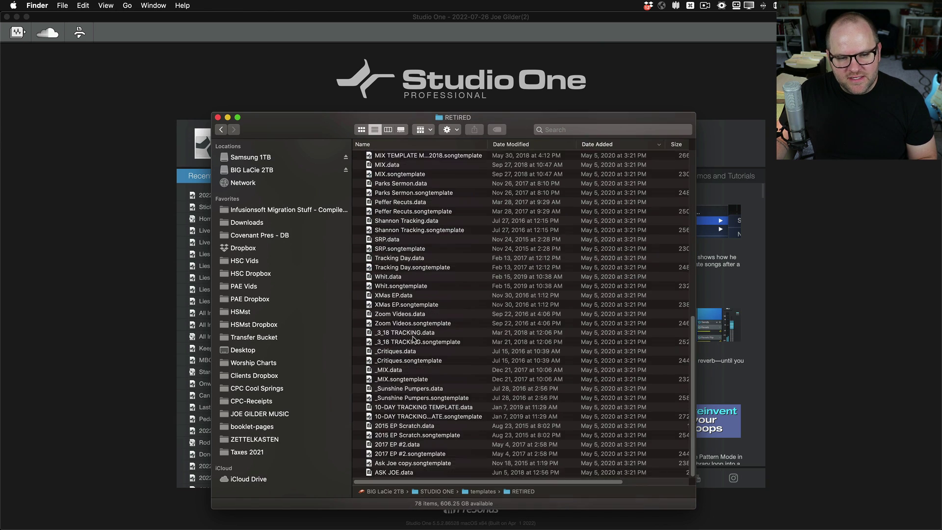
scroll(413, 338, "up", 10)
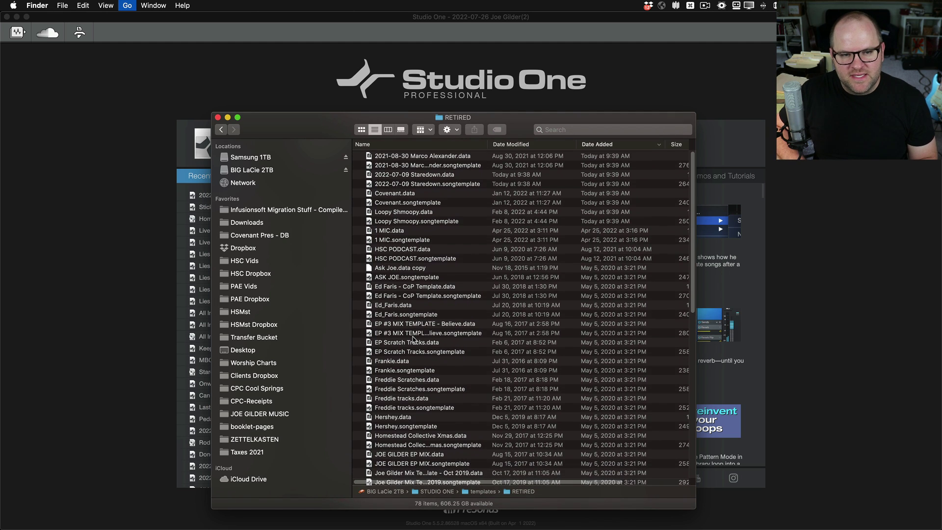
Go back to the templates folder, close that Finder window, and show Studio One's New Song list
key("super+Up")
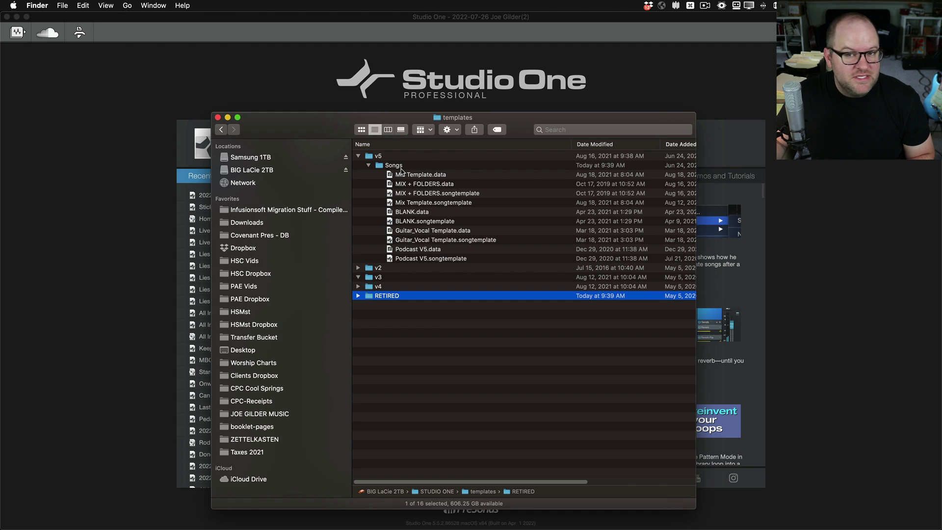
left_click(510, 391)
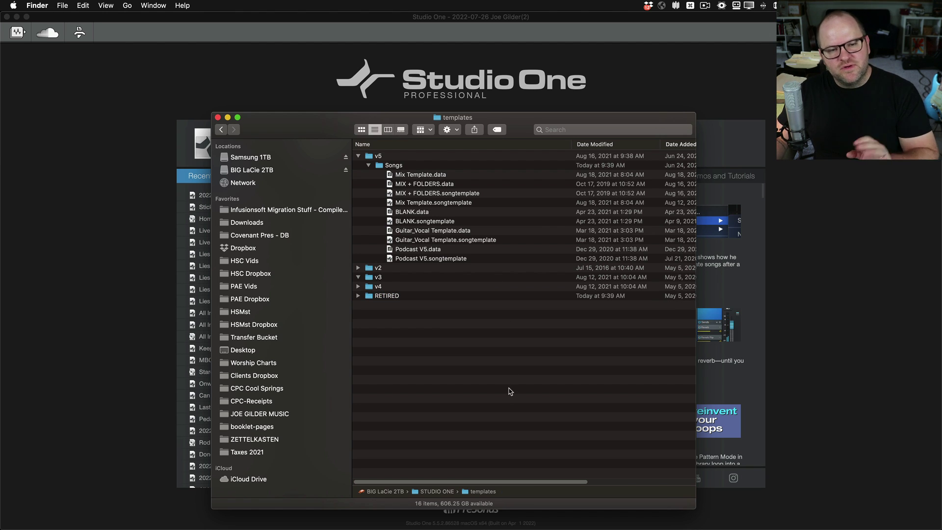
left_click(218, 117)
key("super+n")
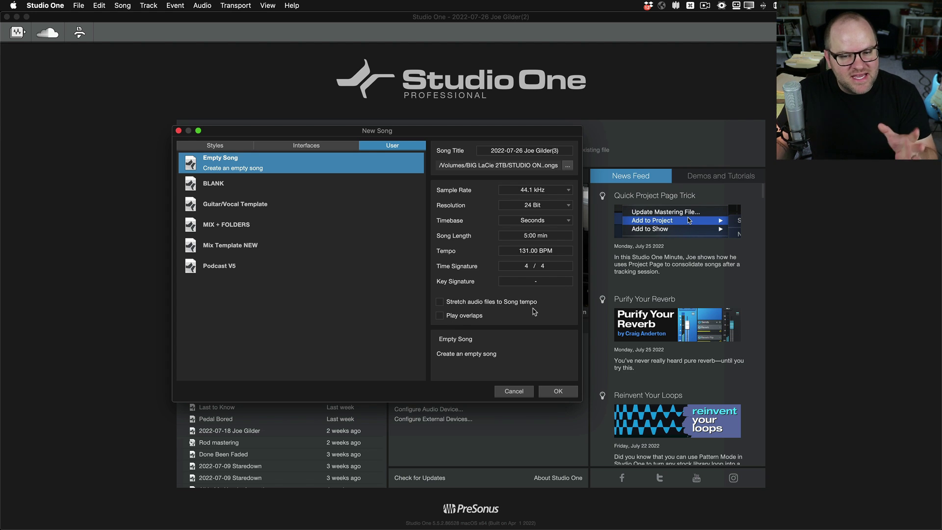
Cancel the New Song dialog after checking its five user templates, ending on the Start page
left_click(523, 395)
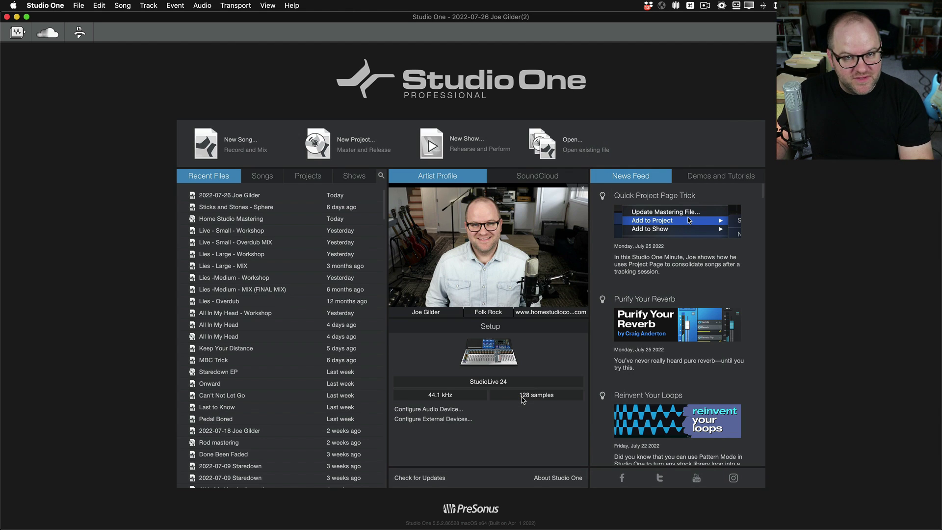